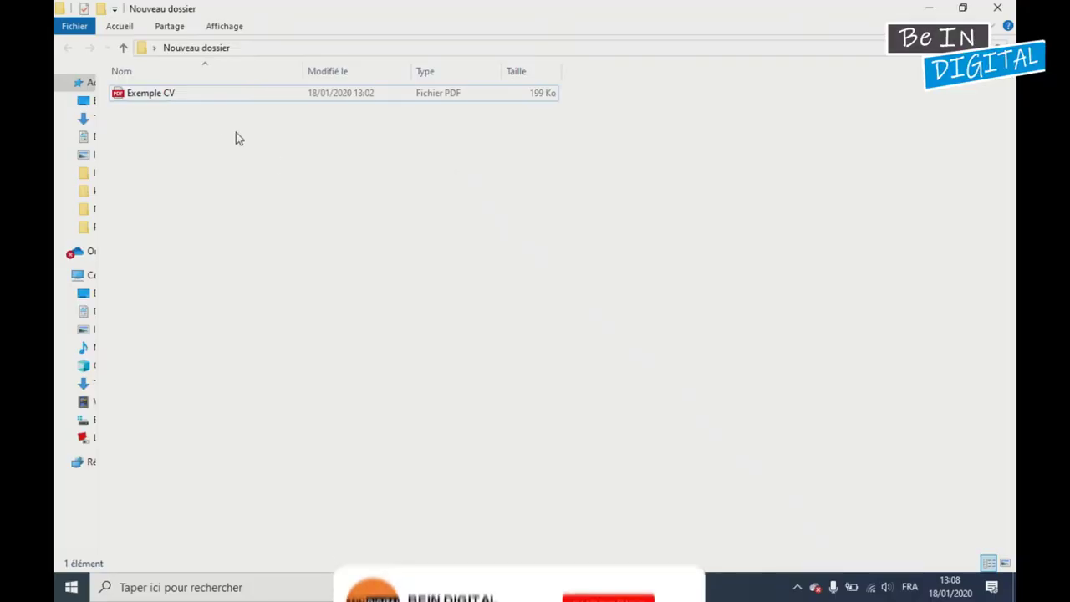
Open the Exemple CV PDF from Nouveau dossier in Microsoft Edge.
click(144, 95)
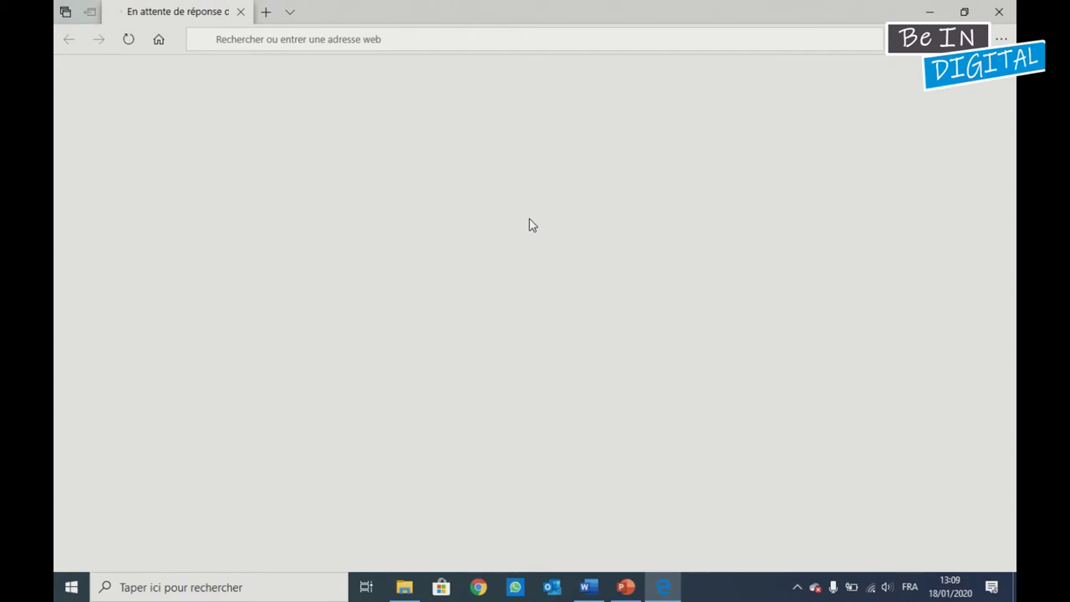
Scroll through the Exemple CV PDF, dismiss the default-browser banner, then minimize Edge.
scroll(527, 230, down, 2)
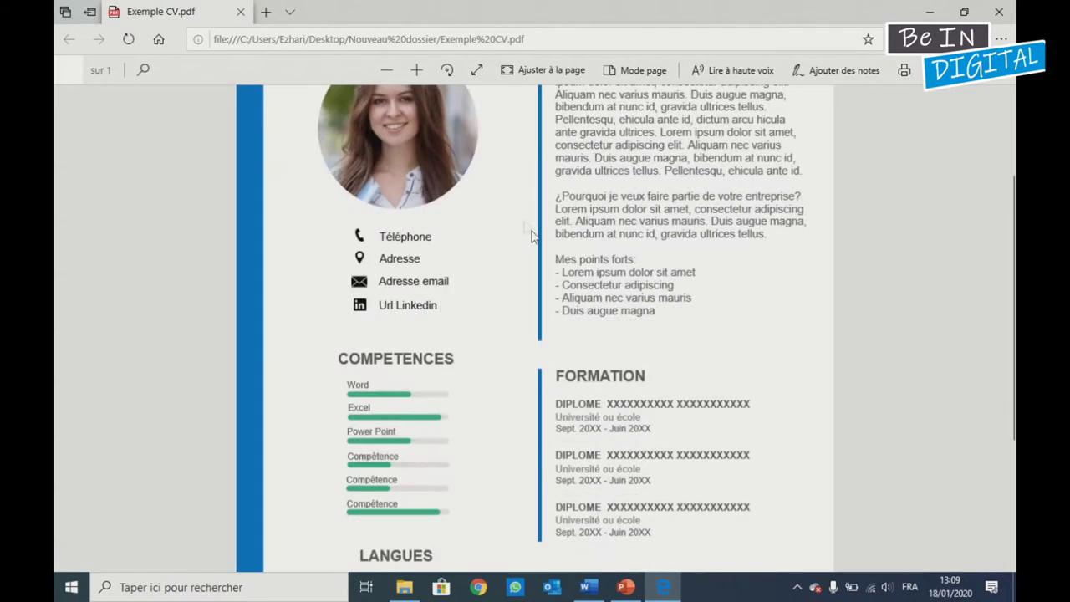
drag(631, 235, 568, 188)
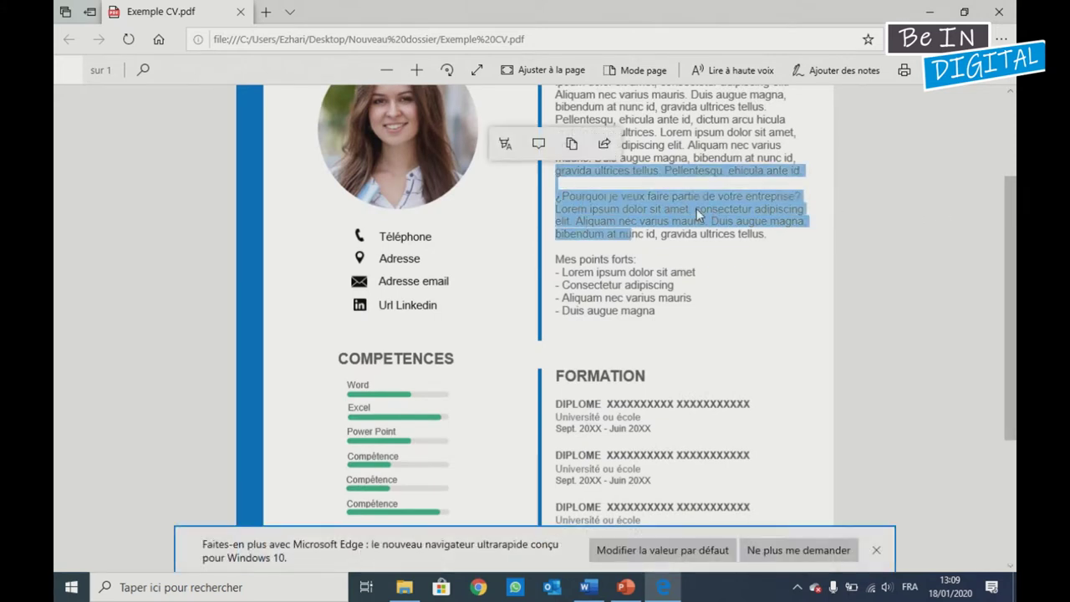
click(888, 559)
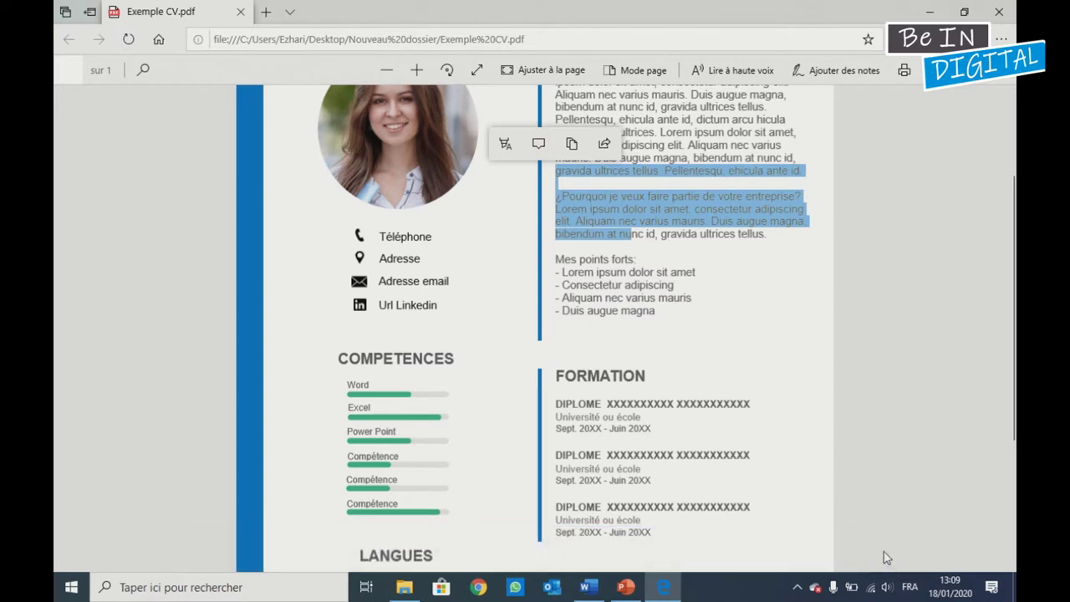
click(598, 321)
click(398, 174)
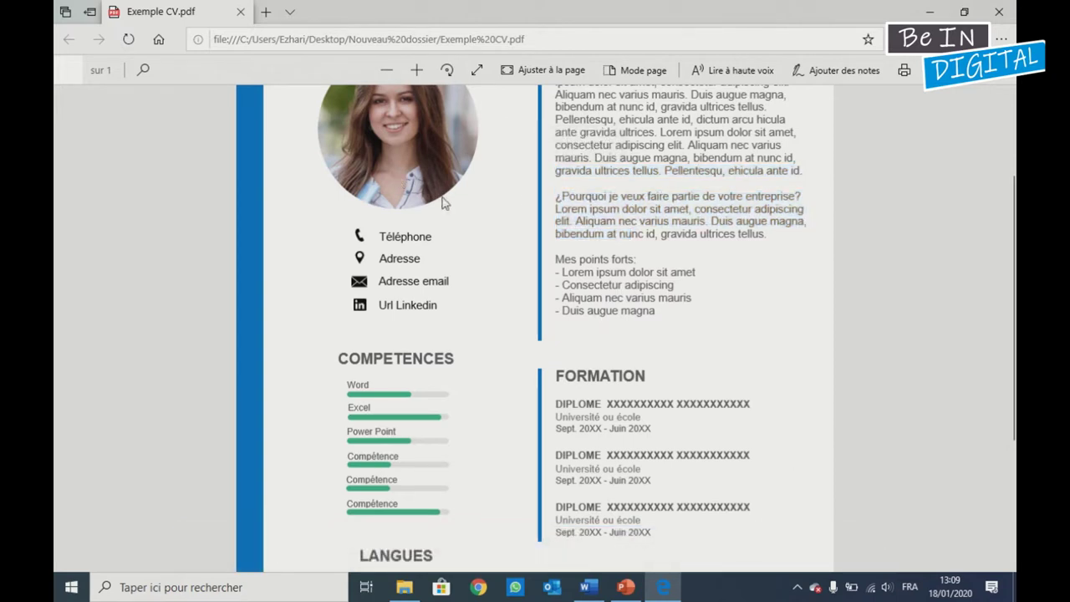
mouse_move(1014, 224)
mouse_down()
mouse_move(1013, 333)
mouse_move(1013, 150)
mouse_up()
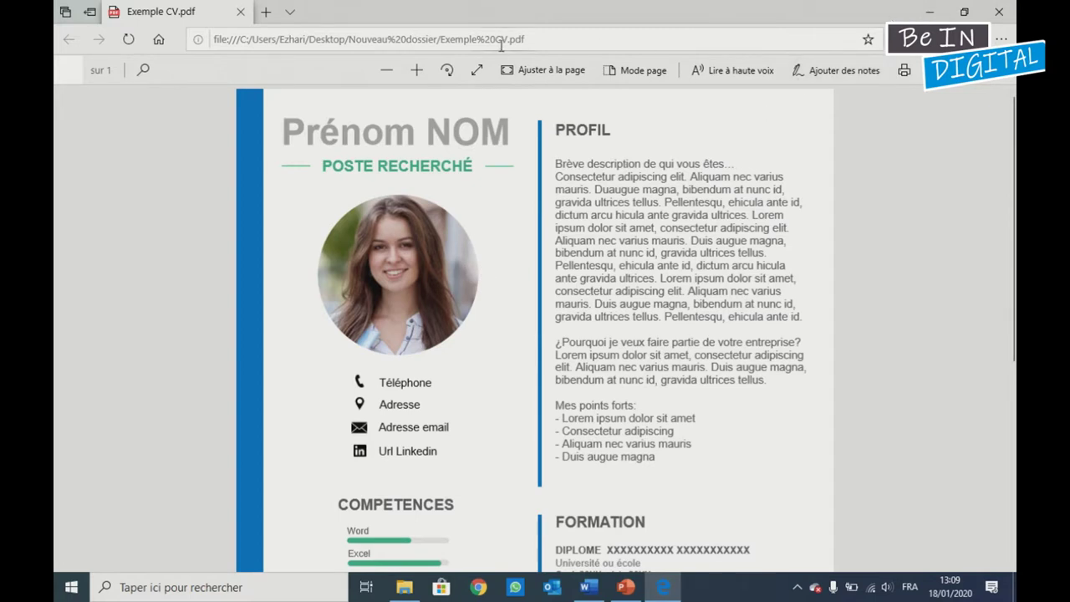
drag(543, 42, 507, 40)
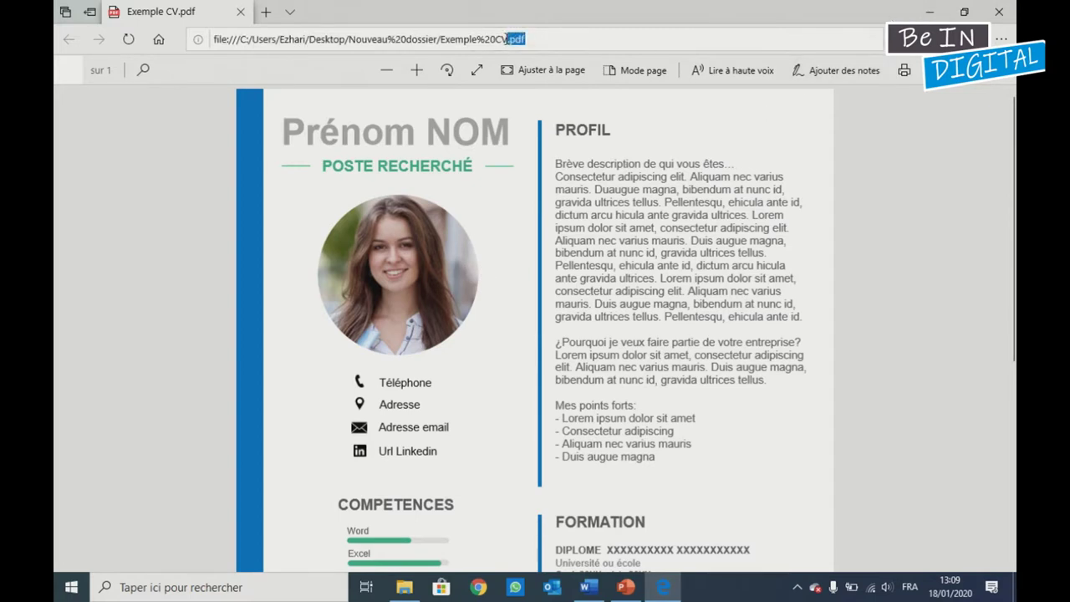
click(927, 11)
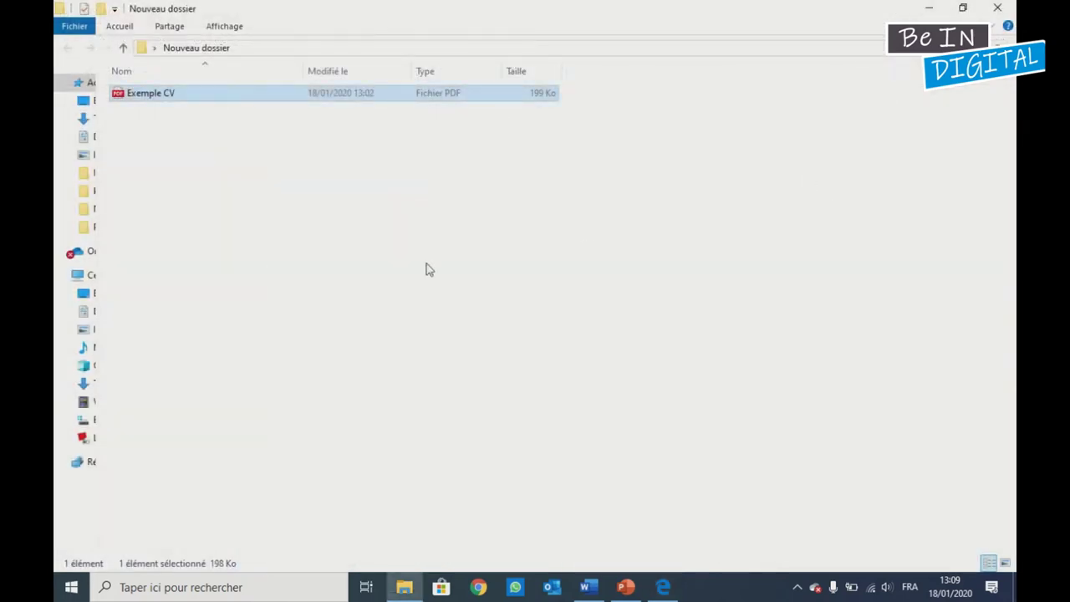
Start a blank Word document on the Fichier > Ouvrir page, resized beside the folder.
click(589, 587)
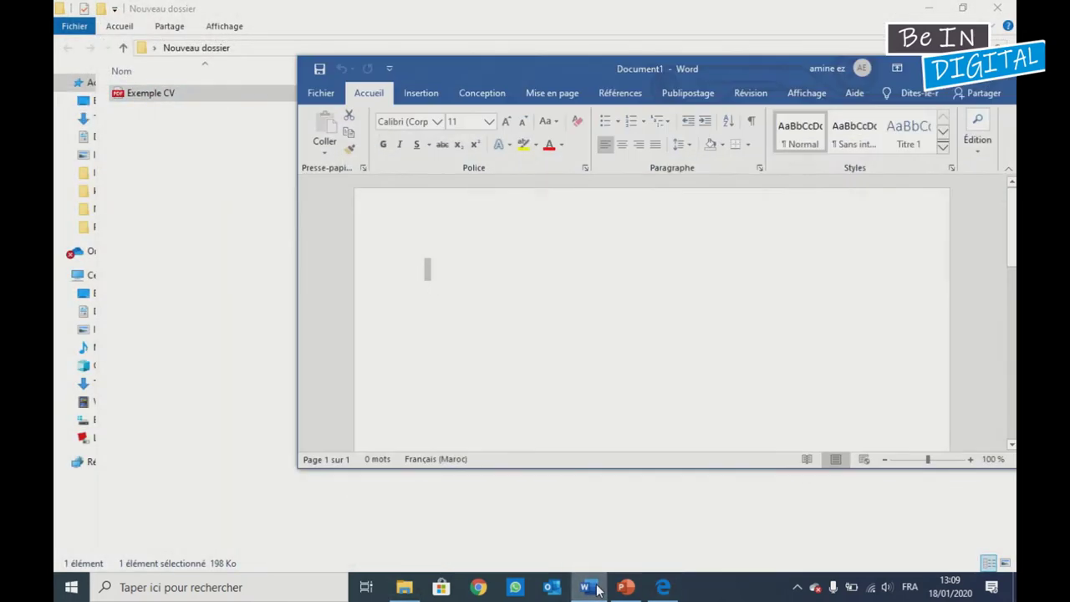
click(968, 71)
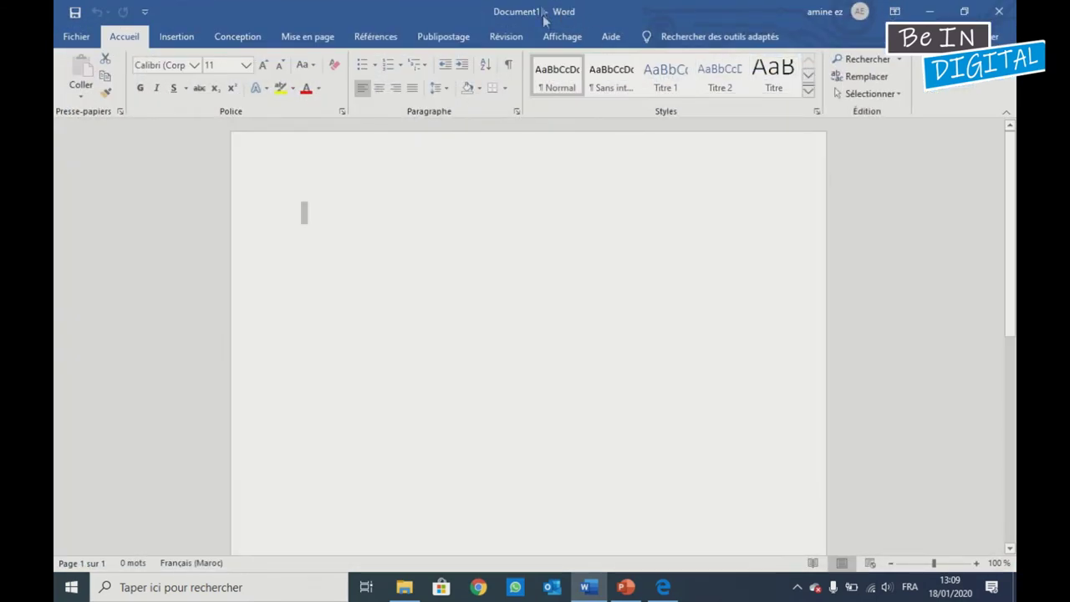
click(77, 37)
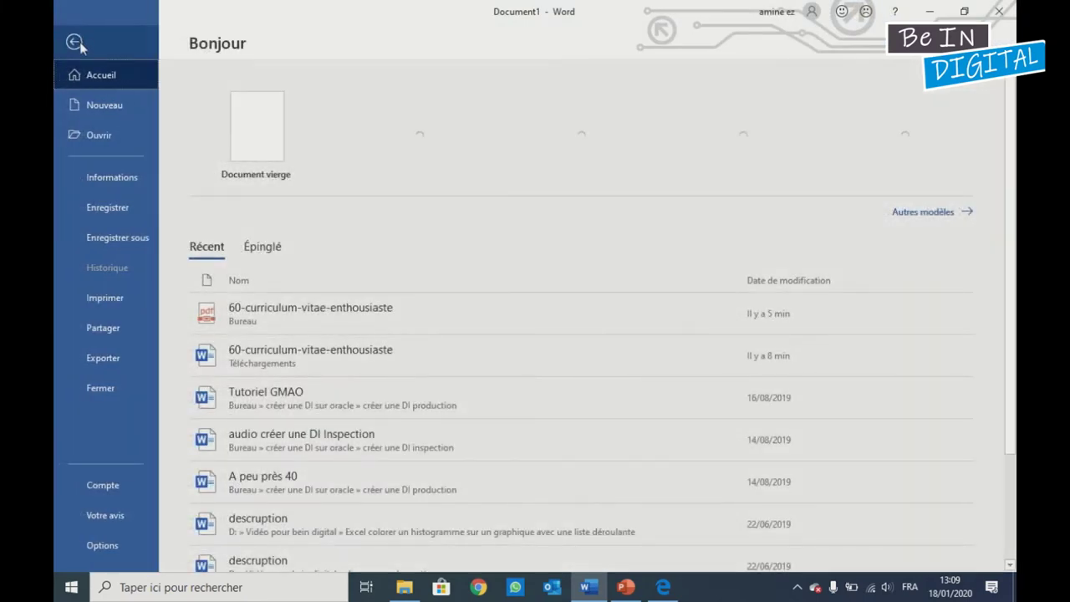
click(108, 136)
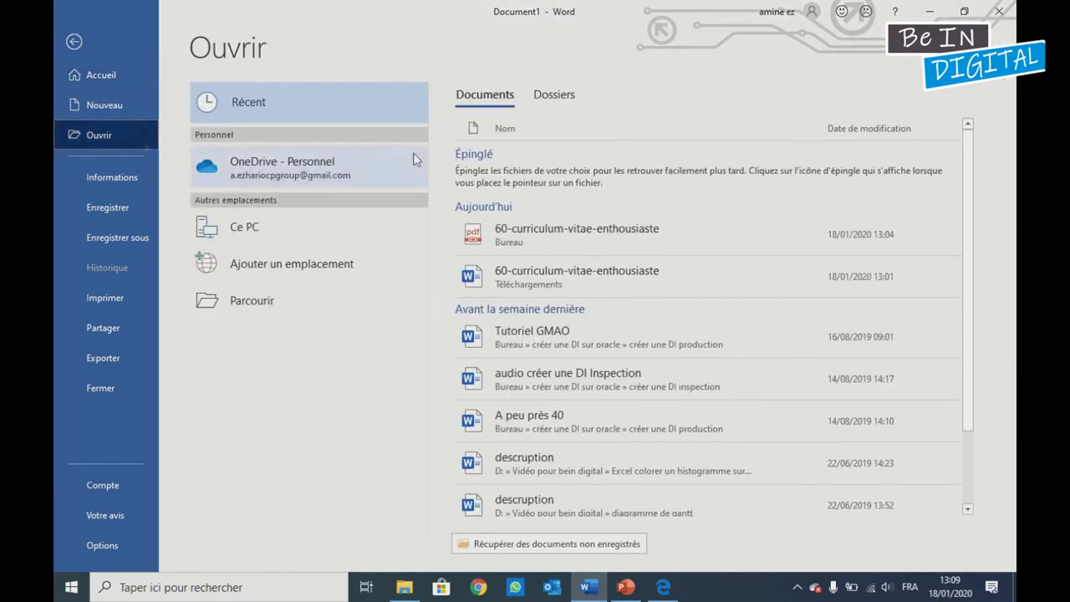
click(964, 11)
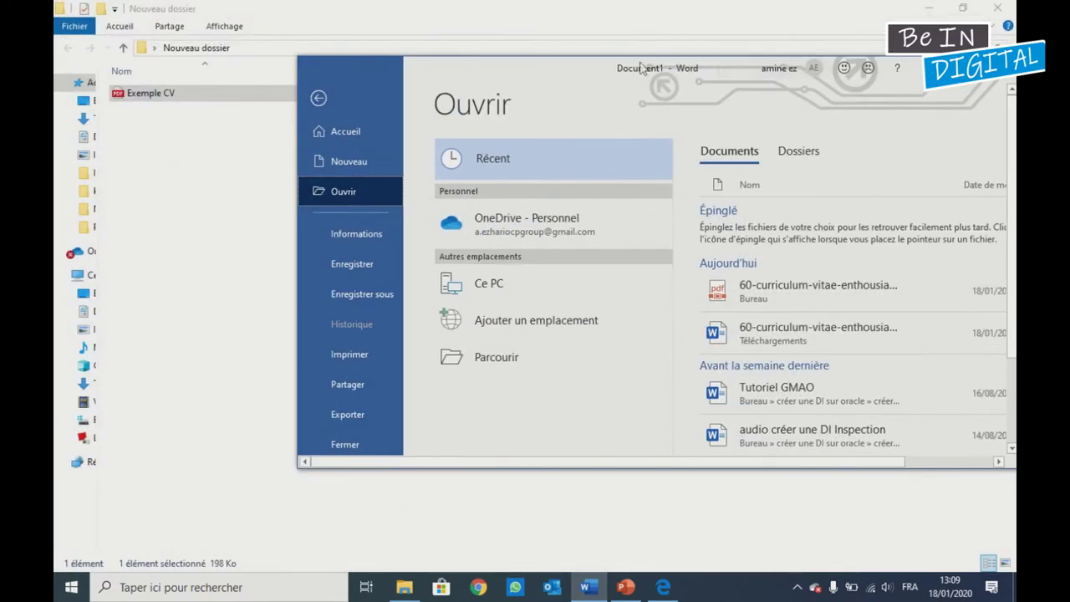
drag(442, 78, 661, 100)
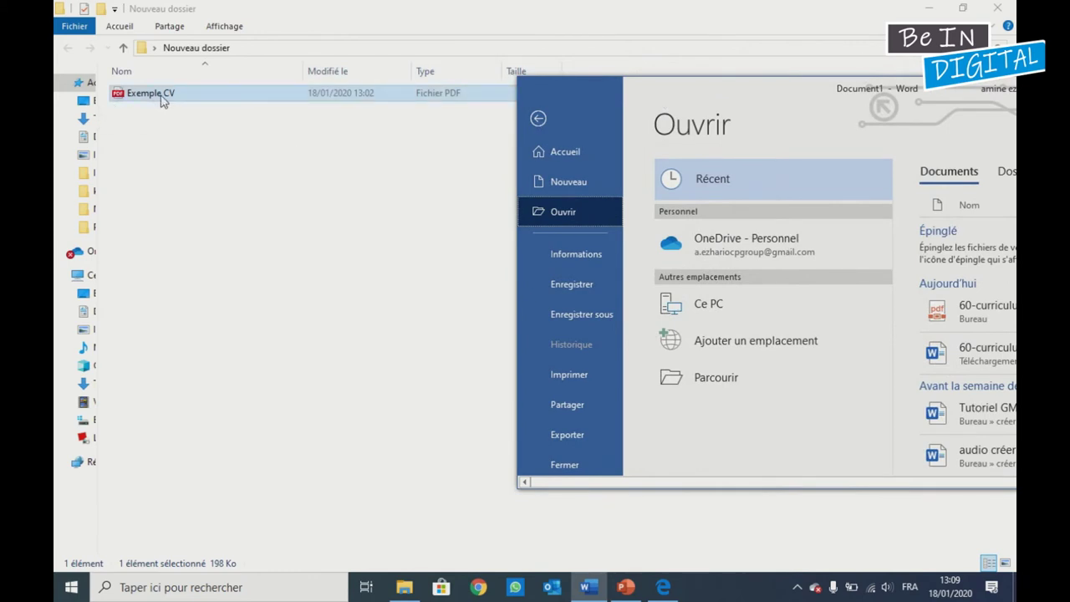
Drop Exemple CV into Word, accept conversion to an editable document, and maximize it.
drag(163, 101, 958, 247)
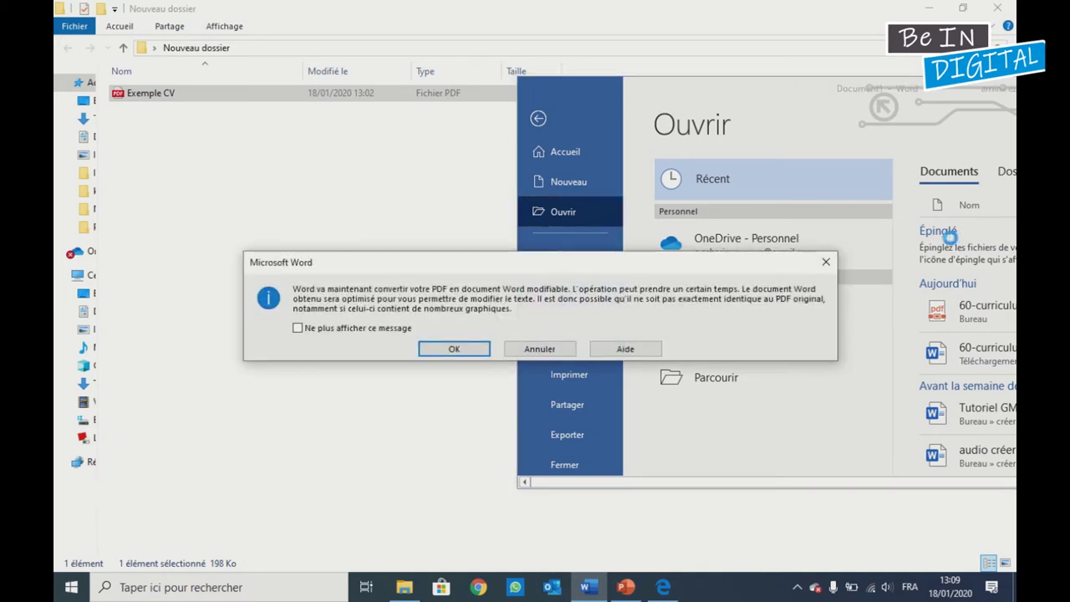
click(454, 349)
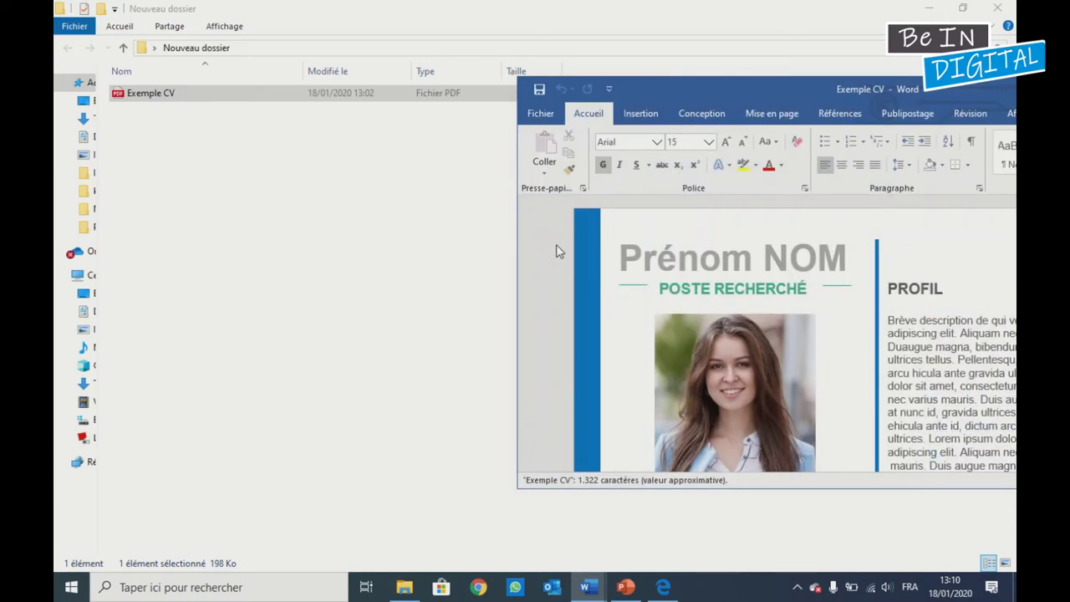
double_click(756, 86)
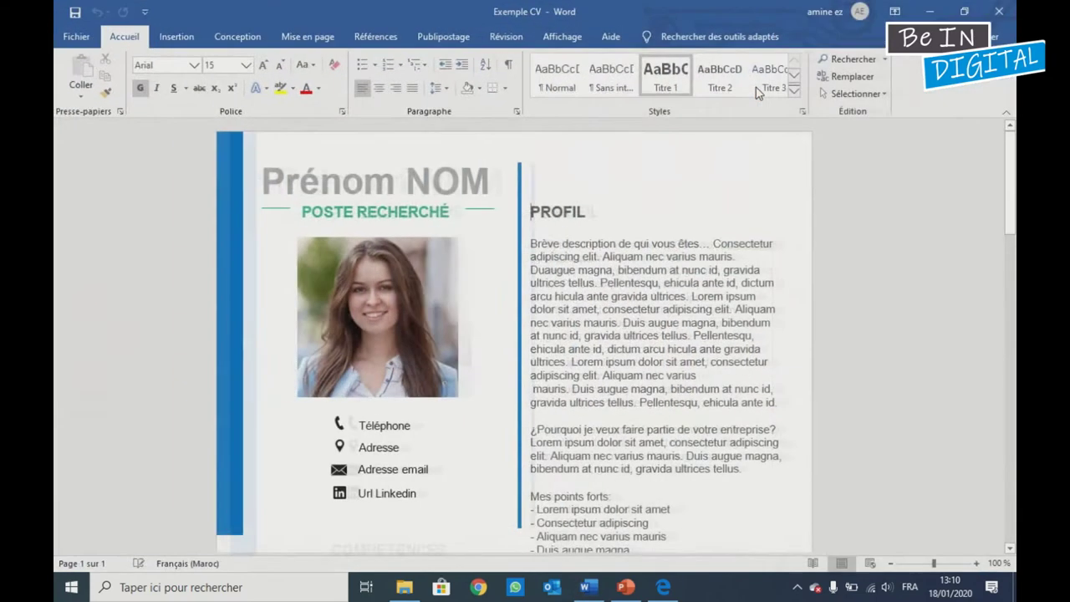
Replace the POSTE RECHERCHÉ placeholder title with RESPONSABLE QUALITE.
click(559, 239)
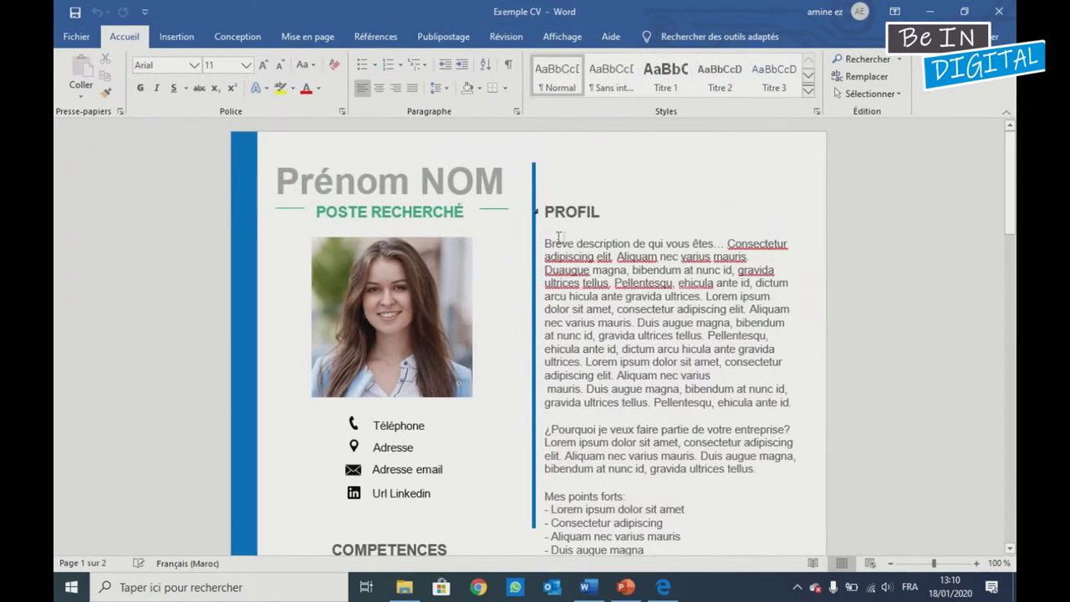
drag(545, 243, 695, 406)
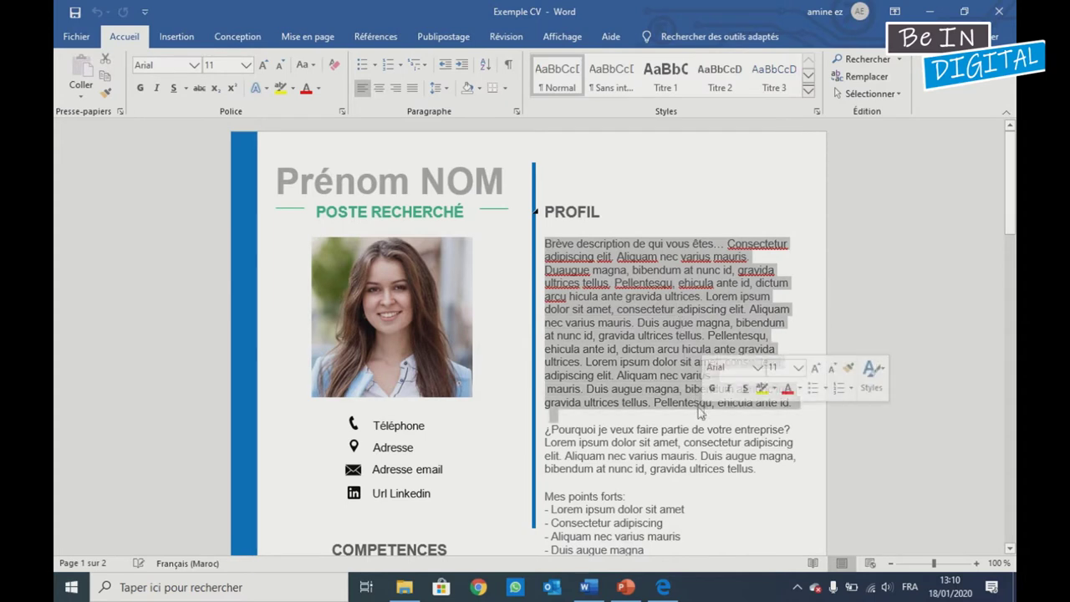
click(693, 402)
click(579, 212)
click(403, 212)
double_click(403, 211)
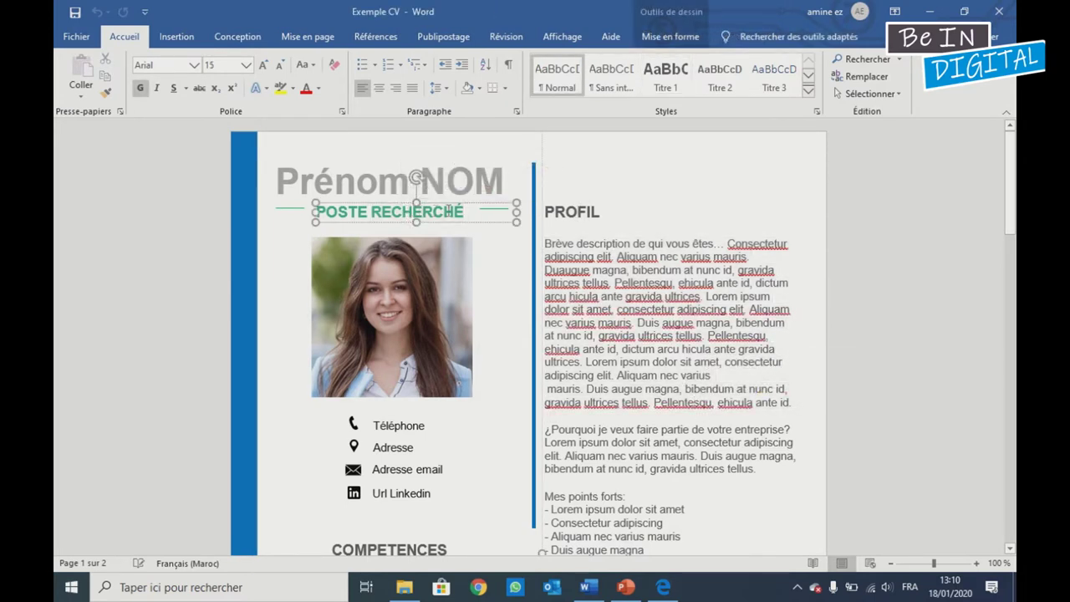
drag(467, 211, 319, 212)
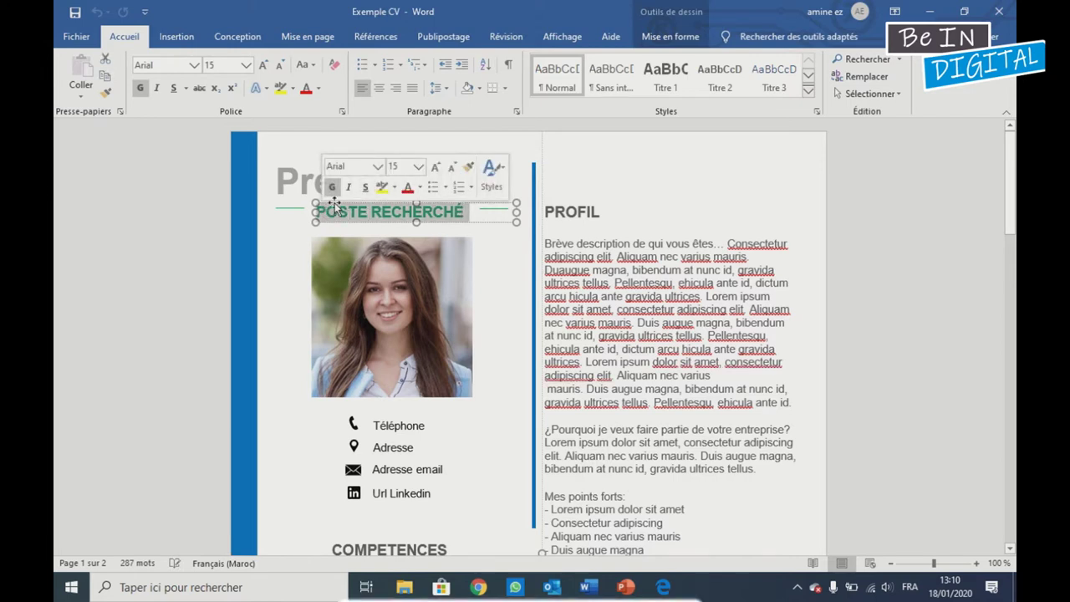
key(Delete)
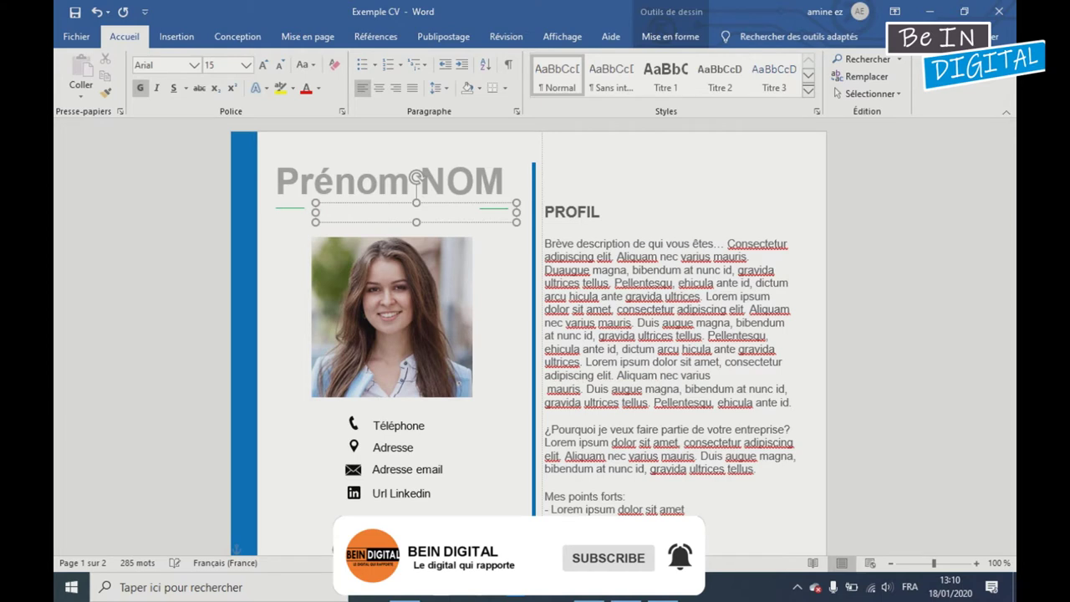
text(RESPONSABLE QUAL)
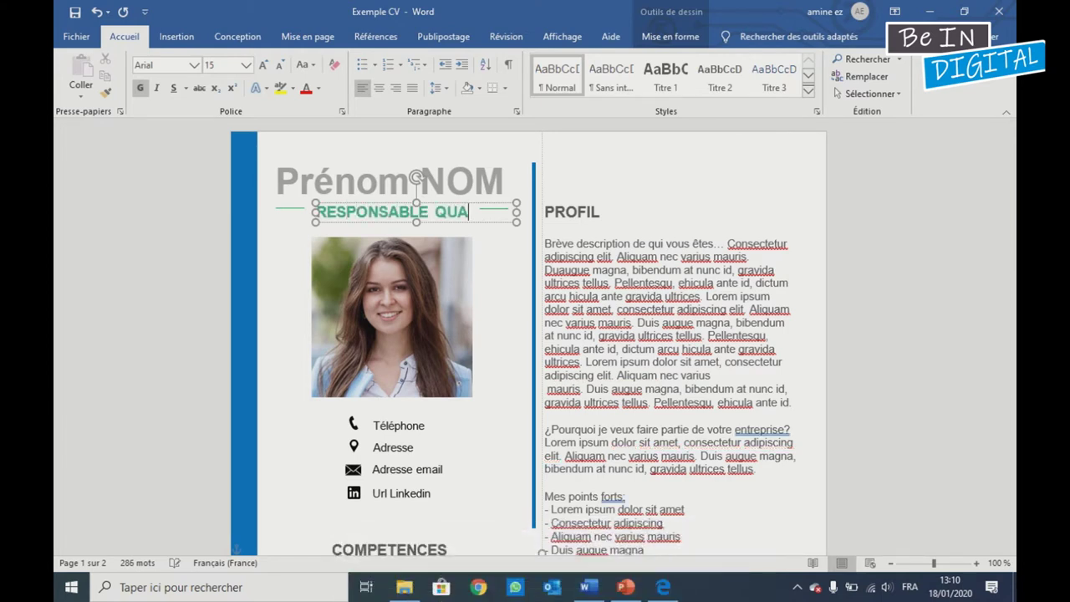
text(IT2)
Nudge the RESPONSABLE QUALITE subtitle box slightly left and up.
click(402, 309)
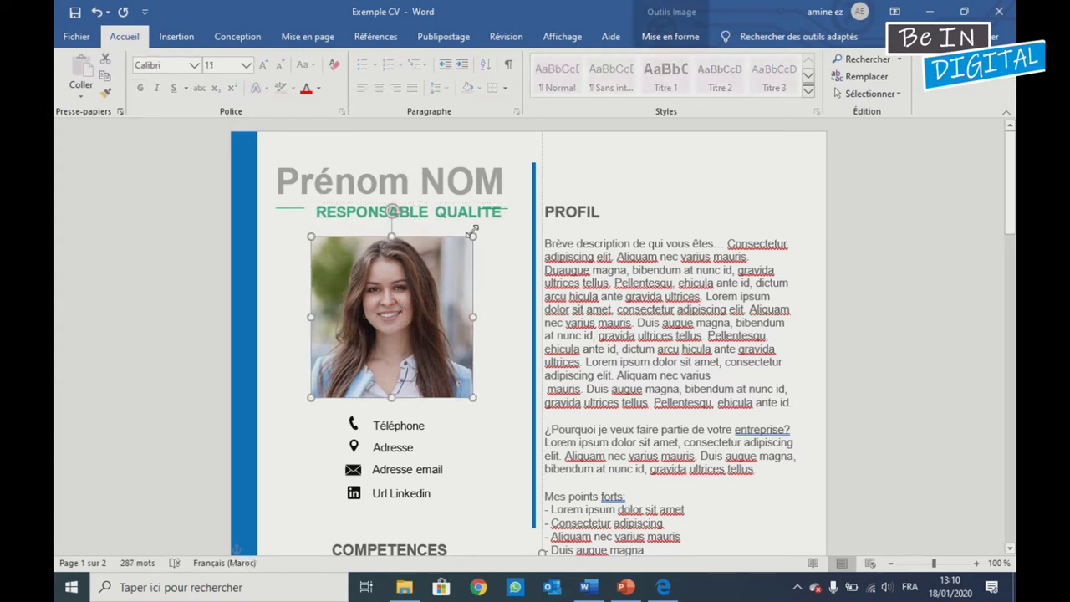
click(429, 209)
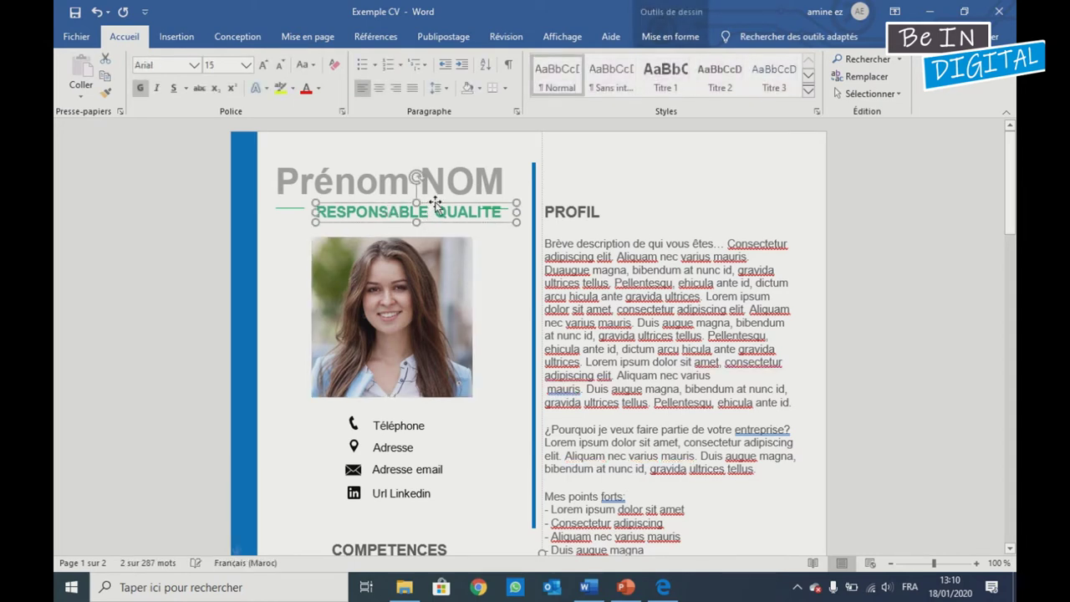
drag(435, 203, 426, 201)
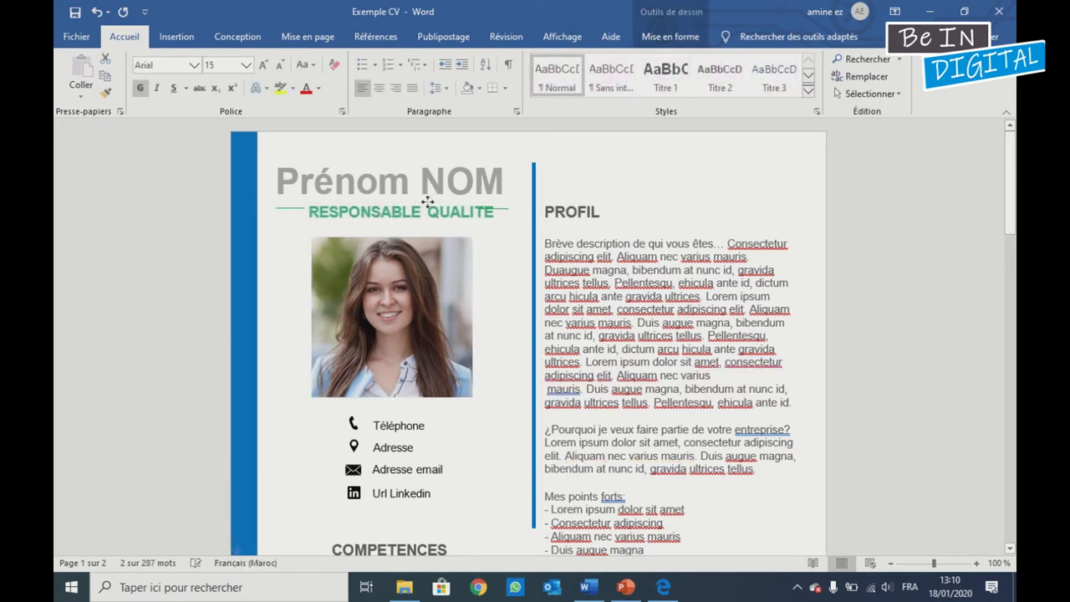
click(500, 208)
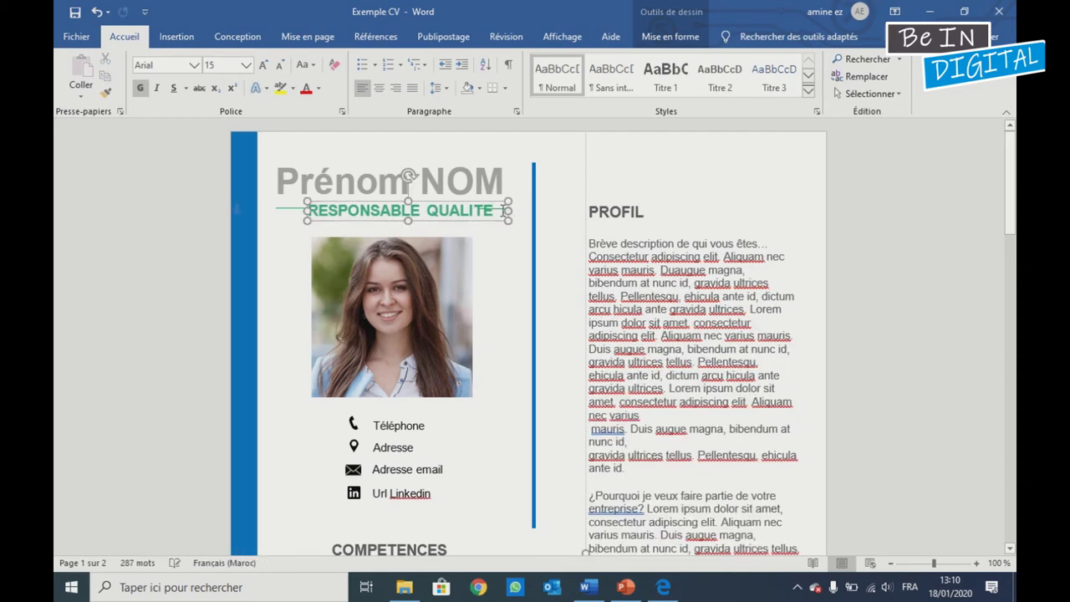
Set the subtitle's font size to 13 pt and check the result.
click(279, 64)
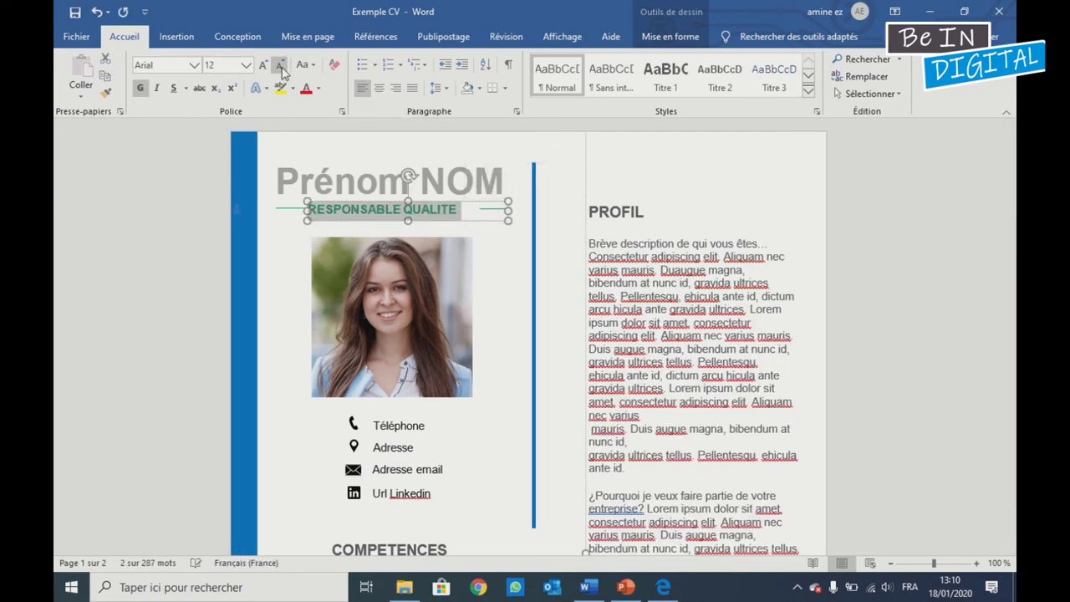
click(234, 68)
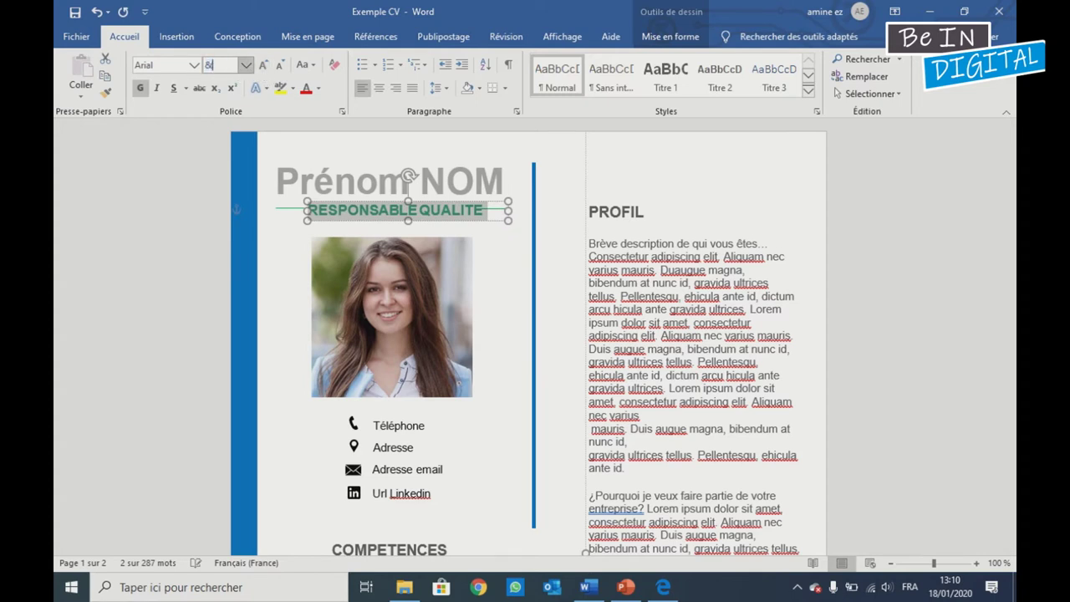
text(3)
key(Return)
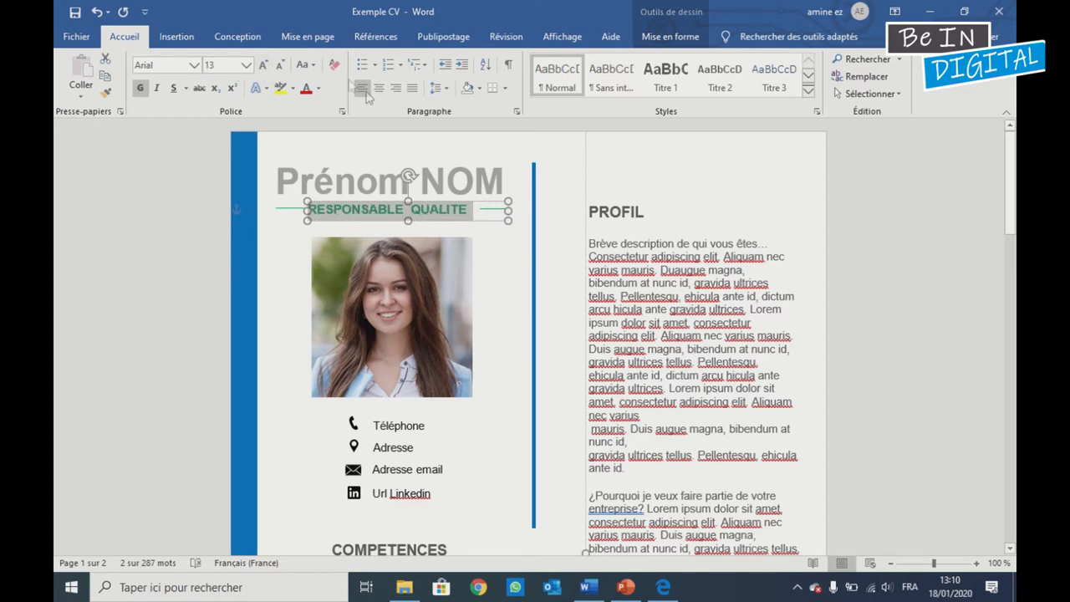
click(502, 220)
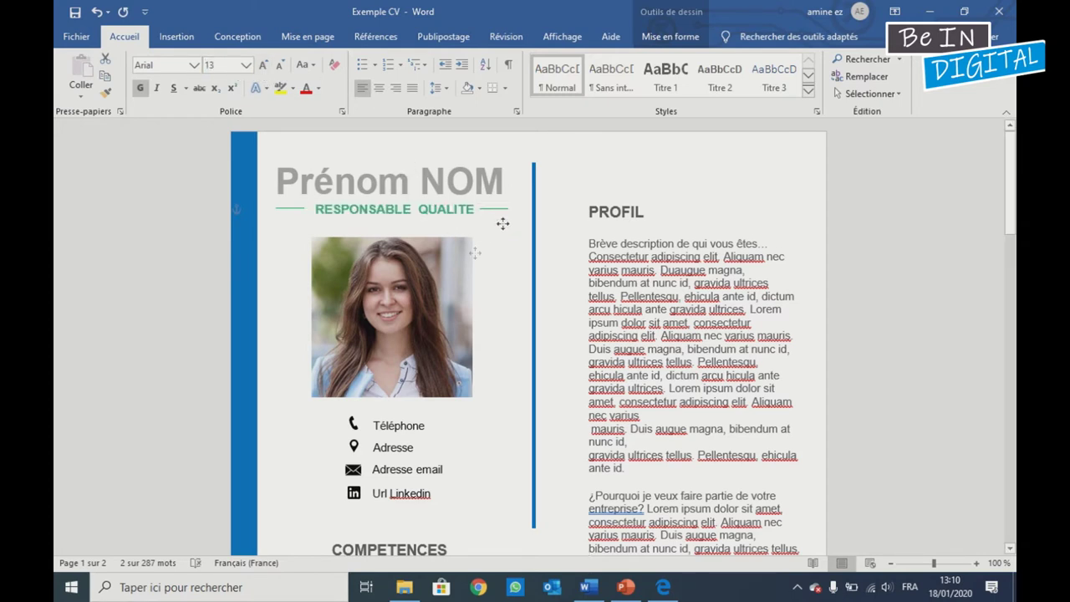
click(411, 331)
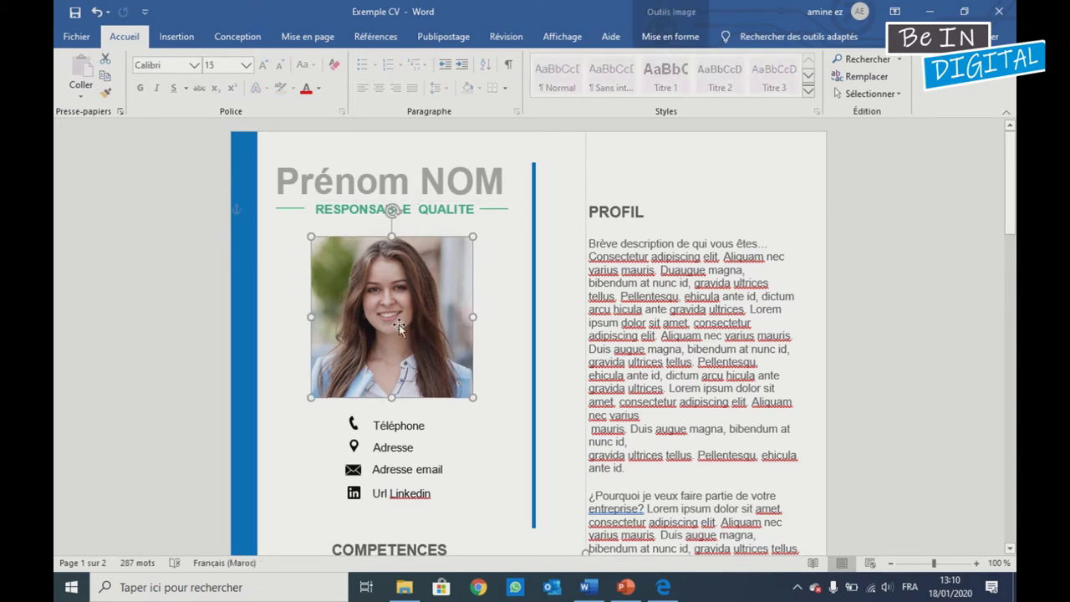
scroll(403, 422, down, 1)
click(407, 388)
click(353, 388)
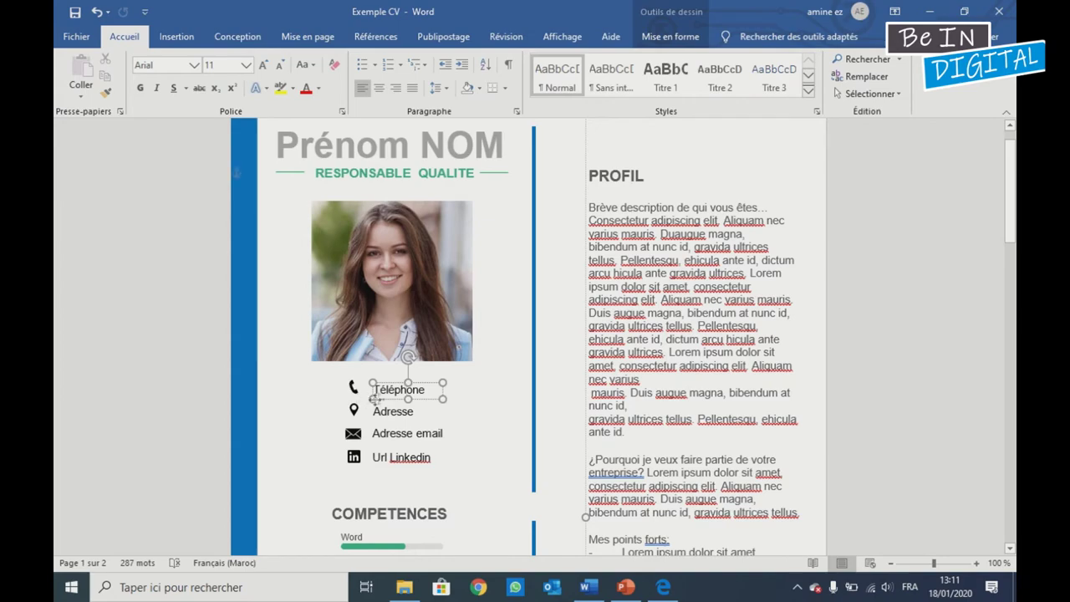
scroll(383, 399, down, 2)
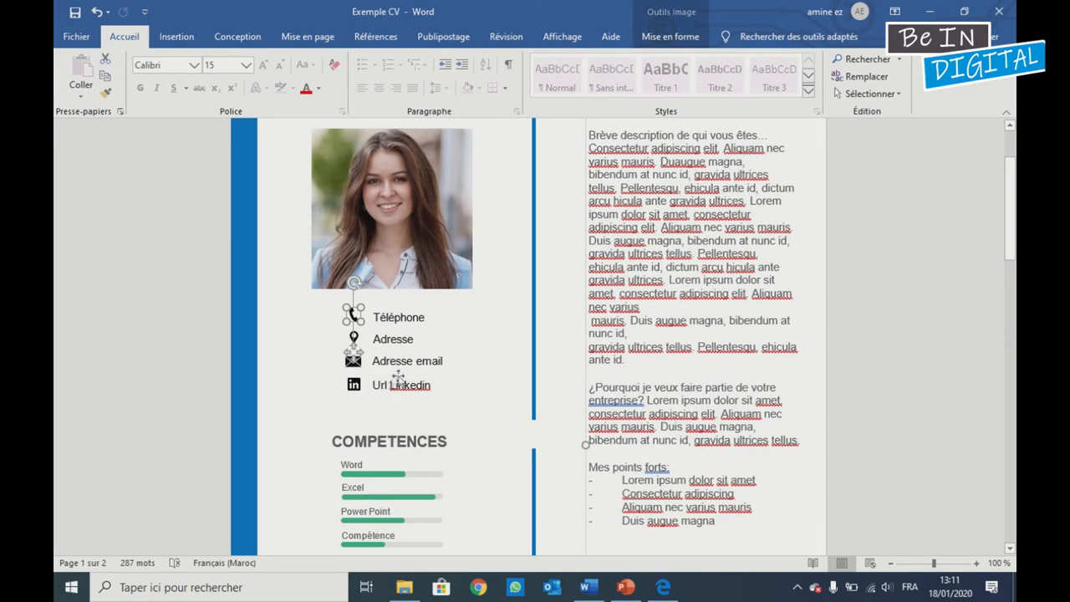
scroll(390, 383, down, 2)
click(398, 366)
click(393, 401)
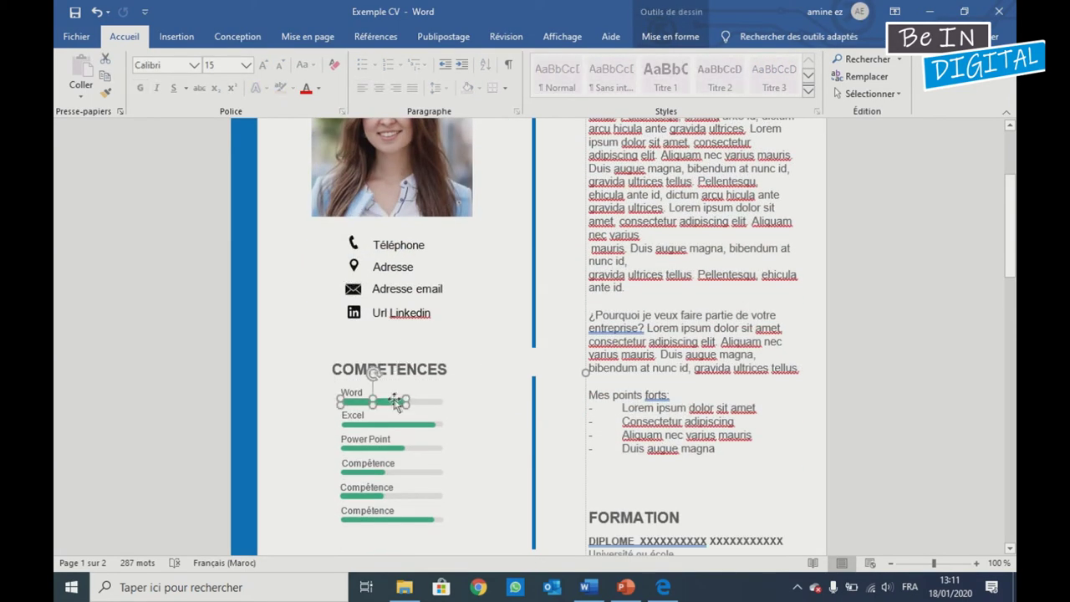
scroll(394, 399, down, 5)
scroll(400, 386, down, 2)
click(401, 338)
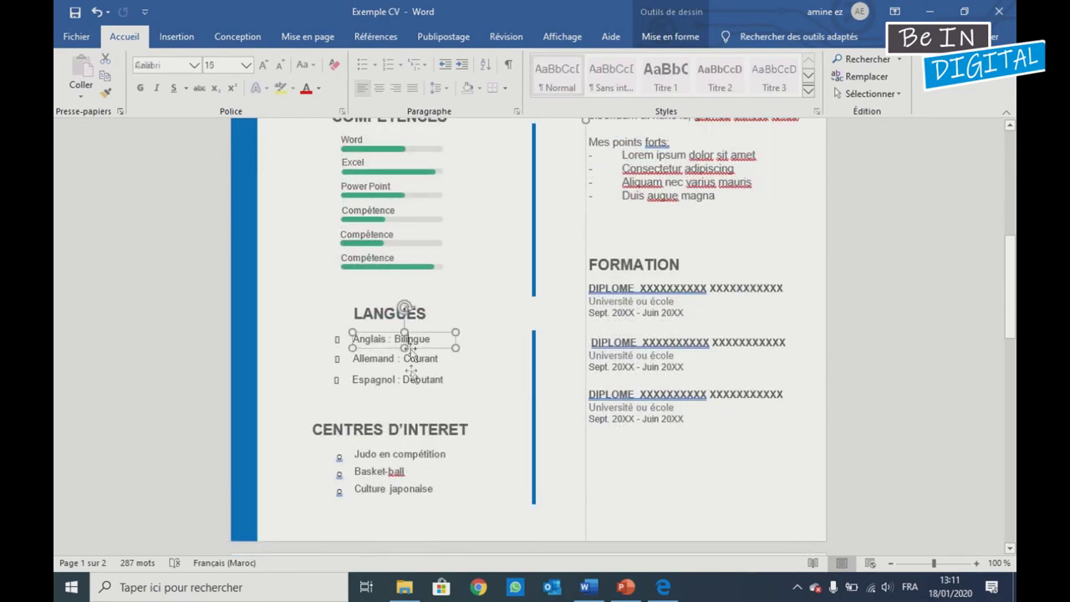
scroll(593, 419, down, 1)
scroll(616, 354, up, 8)
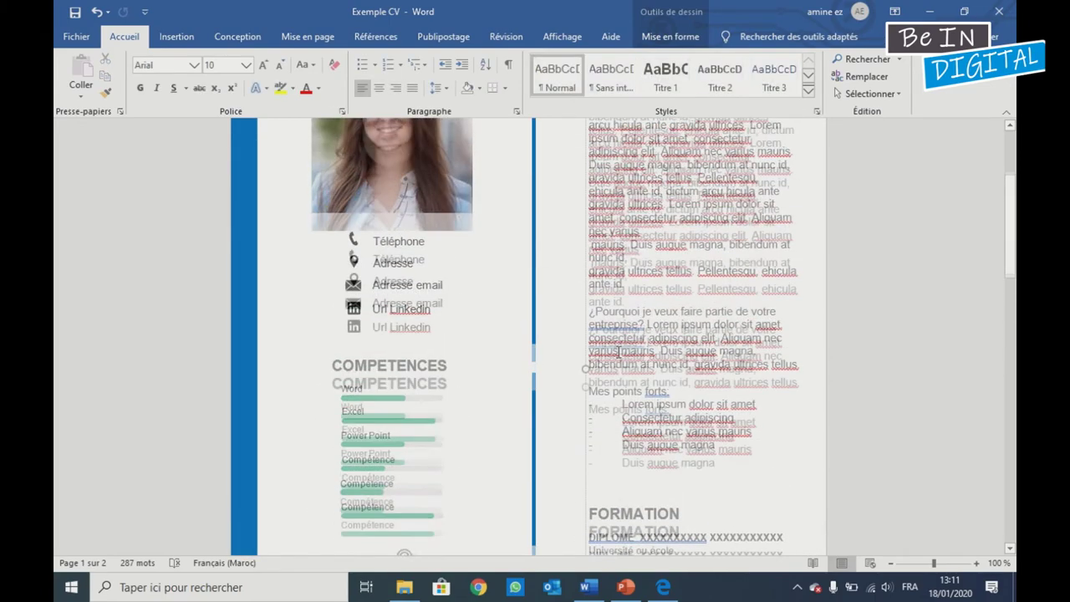
scroll(620, 318, up, 4)
click(603, 245)
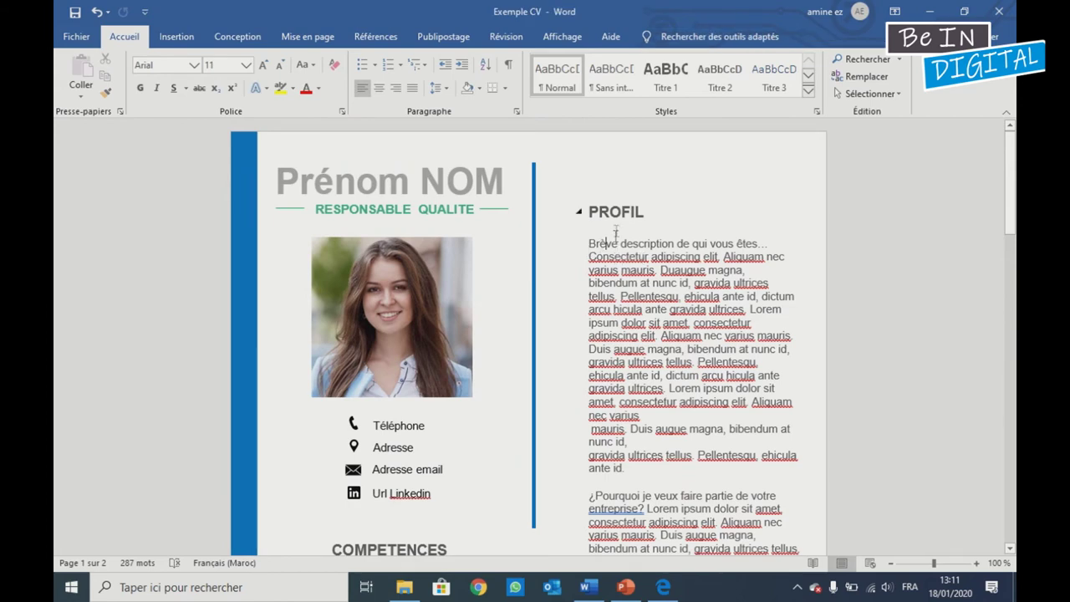
Save the CV as the Word document Exemple CV in Nouveau dossier.
click(77, 37)
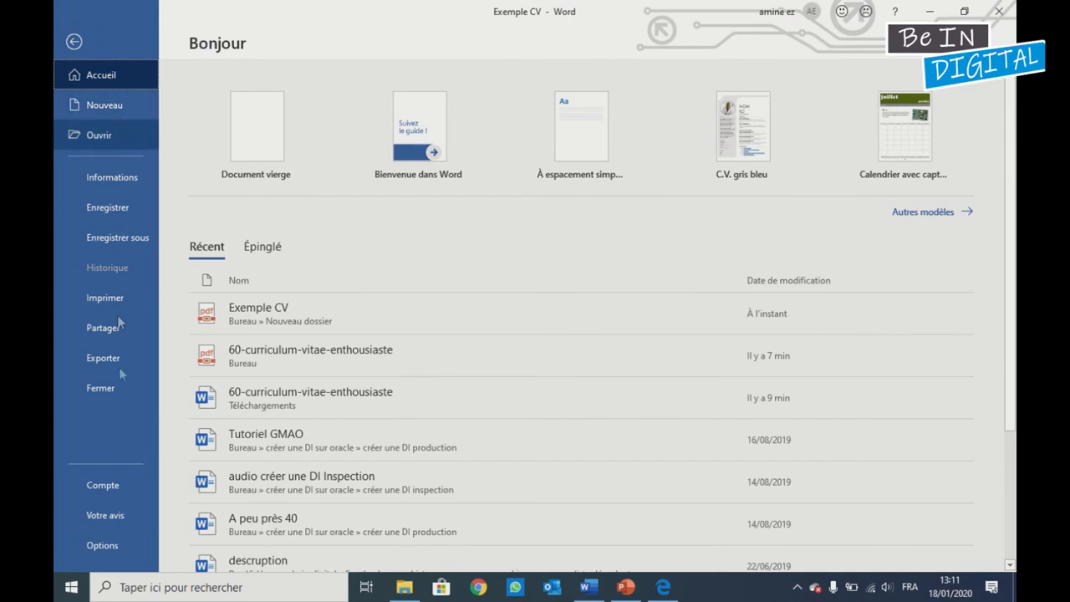
click(127, 231)
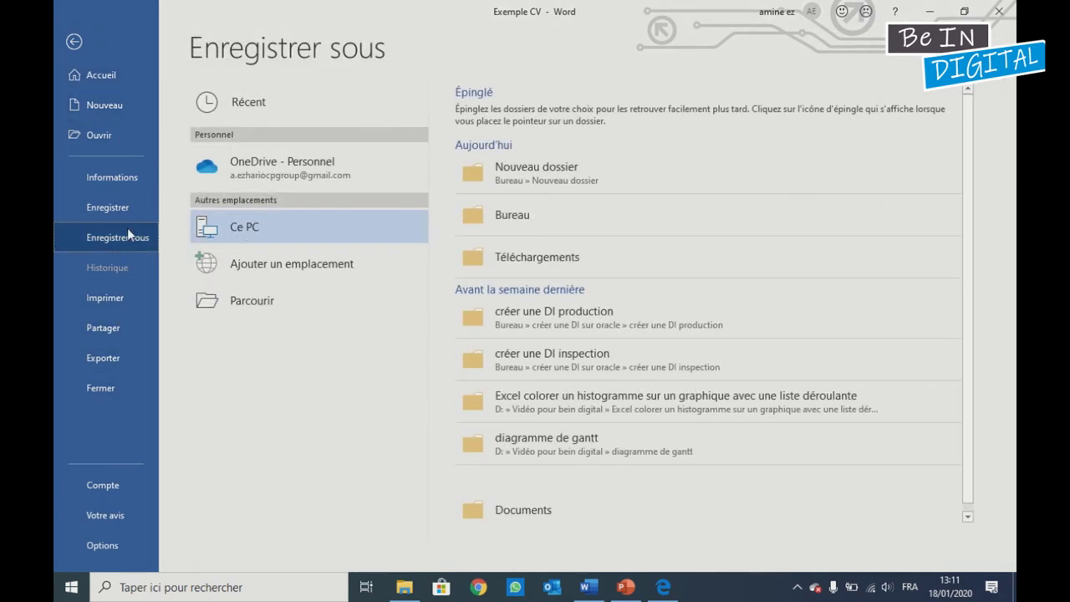
click(269, 308)
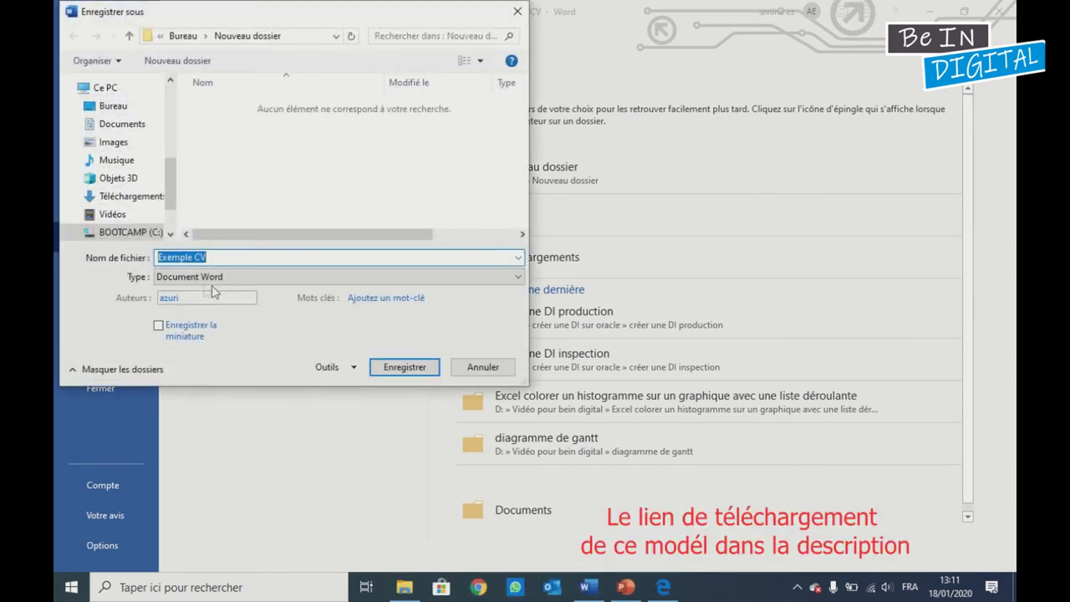
click(121, 111)
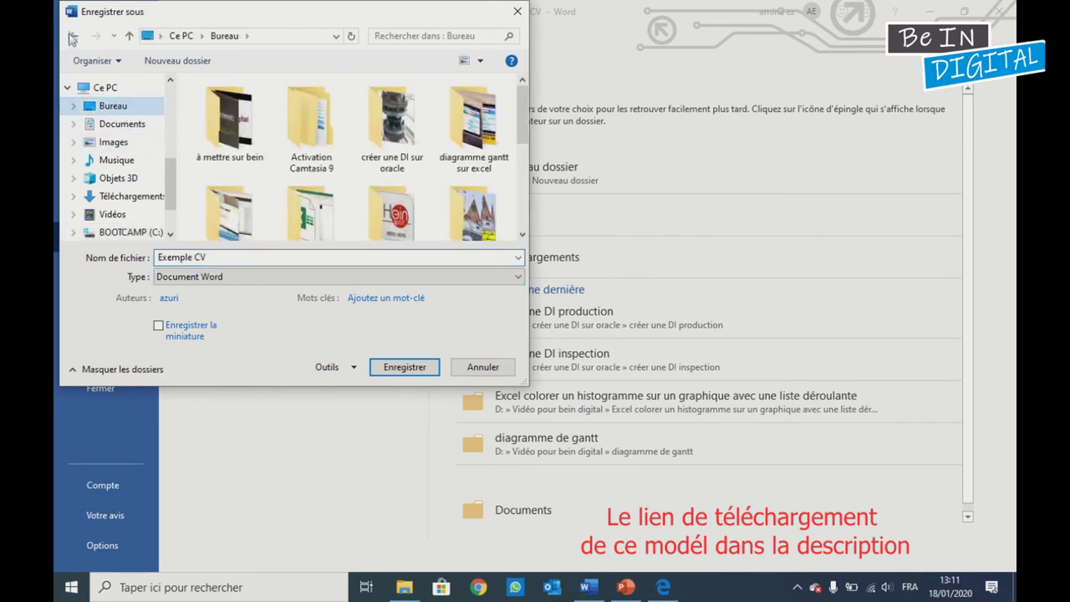
click(73, 37)
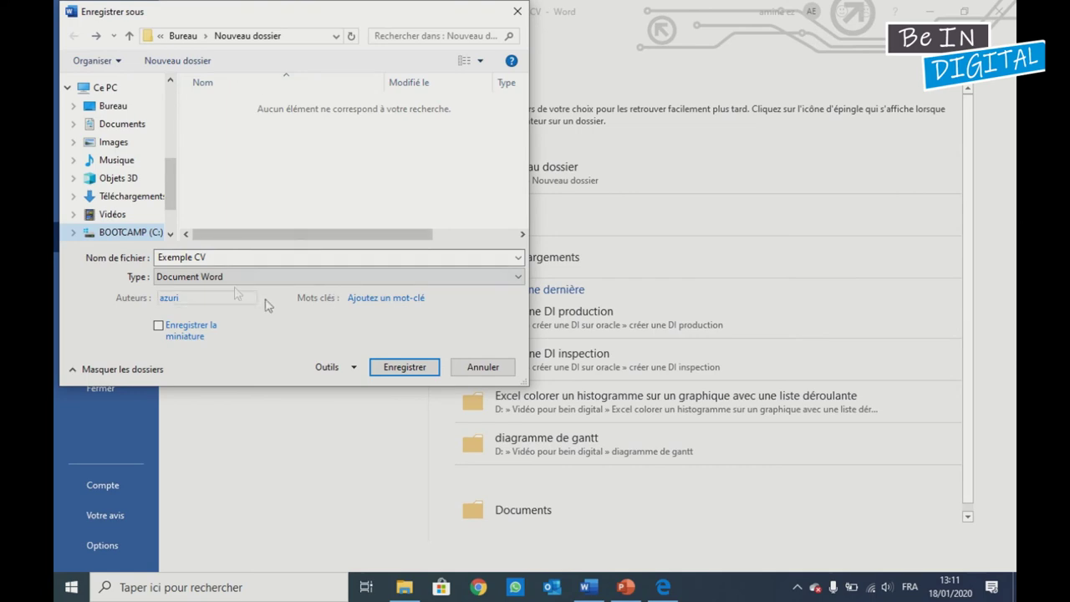
click(404, 368)
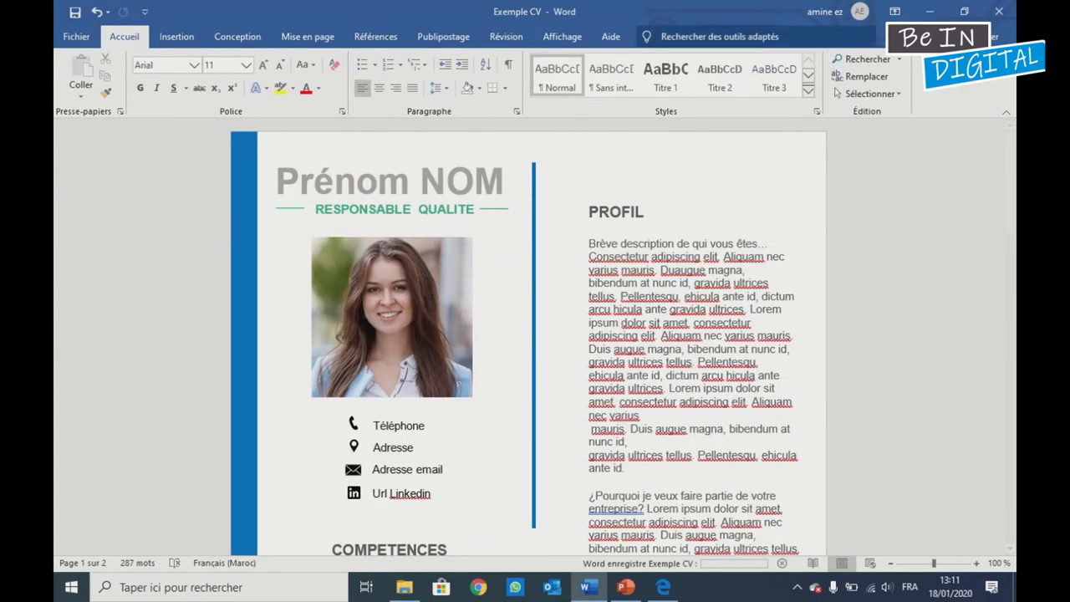
Minimize Word and open the new Exemple CV .docx from Nouveau dossier.
click(927, 14)
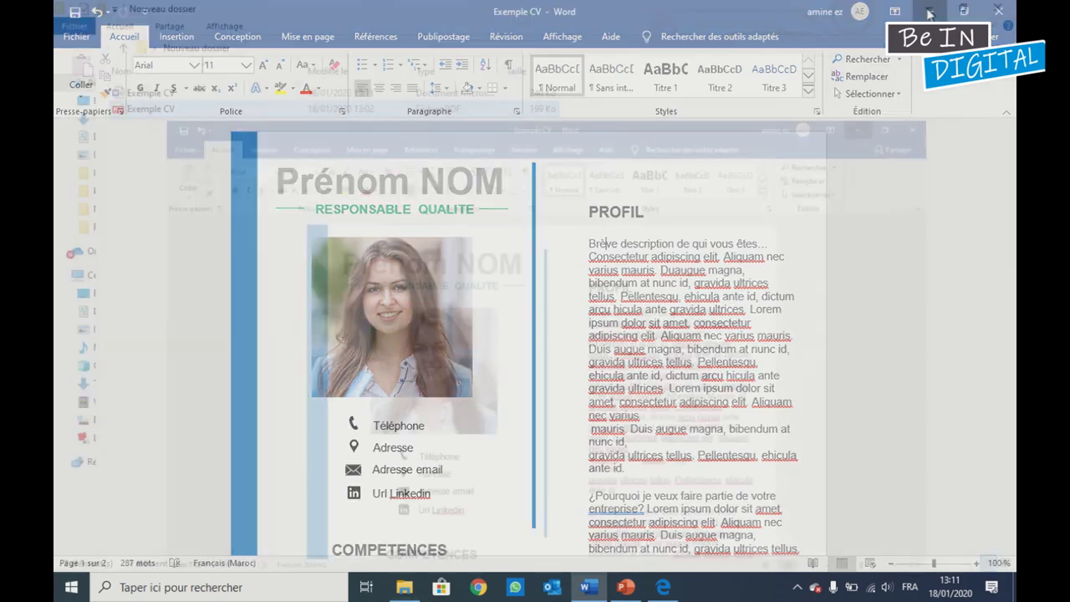
click(176, 98)
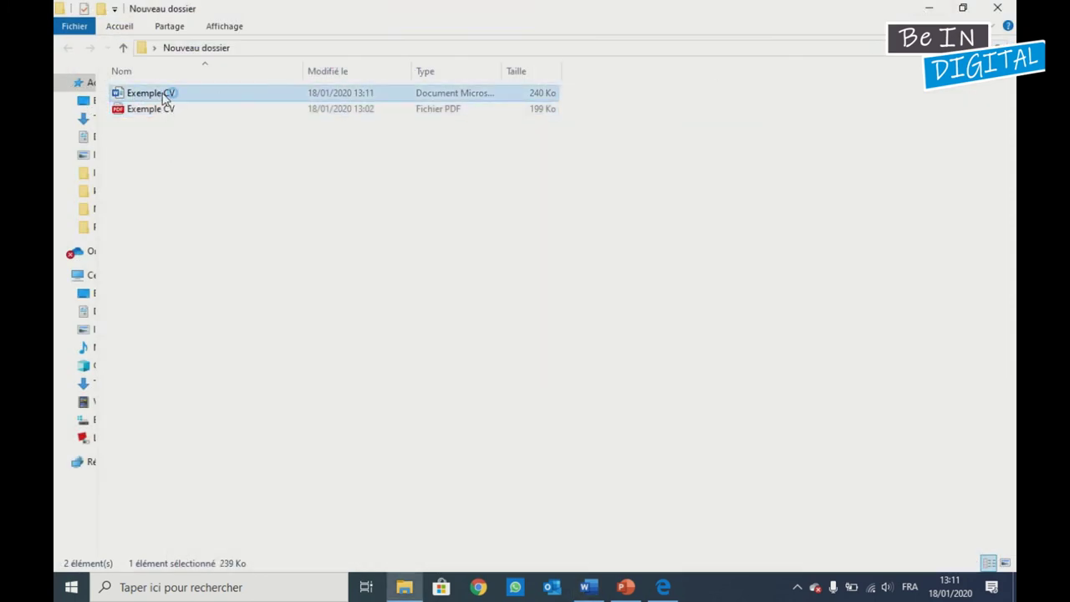
double_click(164, 98)
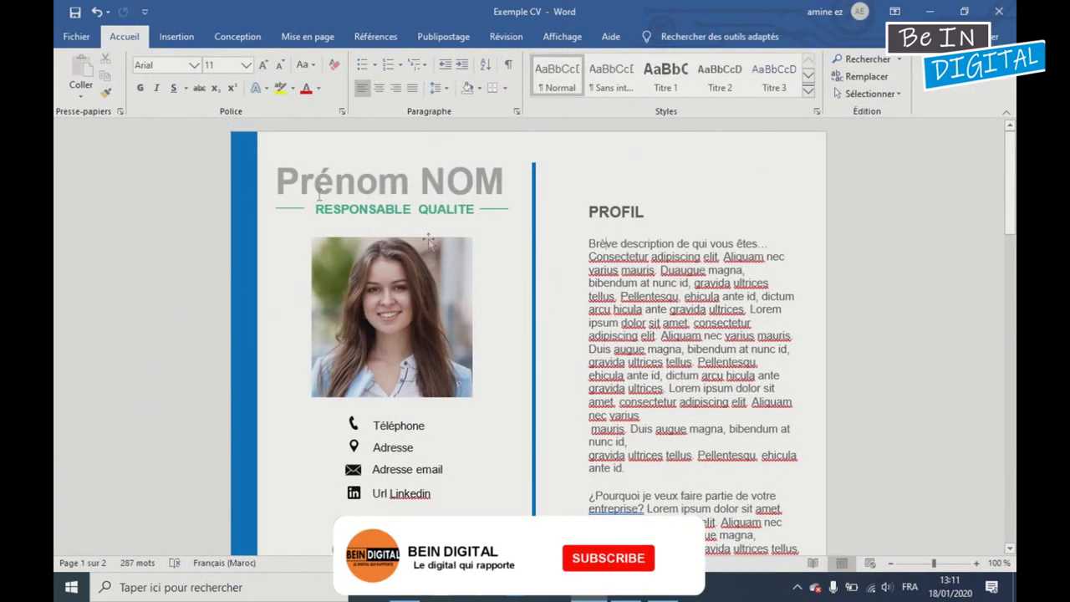